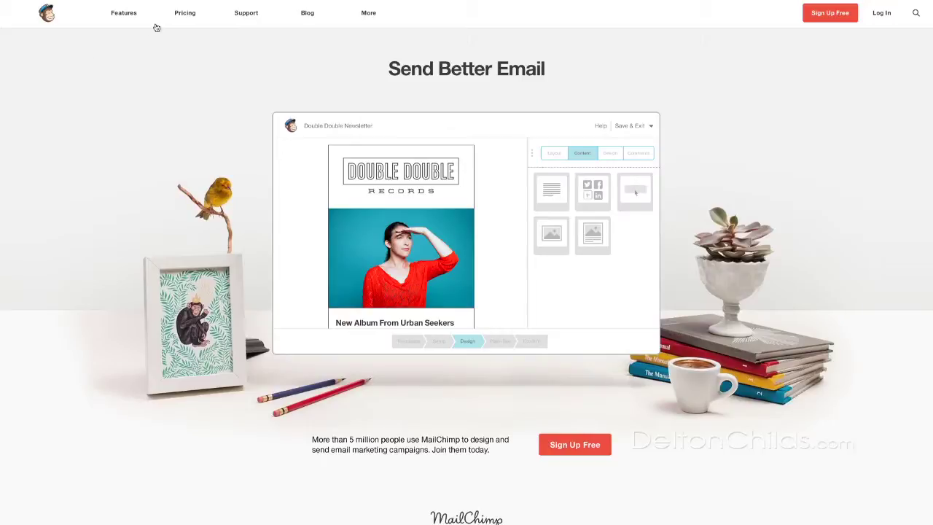
- Open the Forever Free plan details and highlight its 2,000-subscriber and 12,000-email monthly limits
click(183, 15)
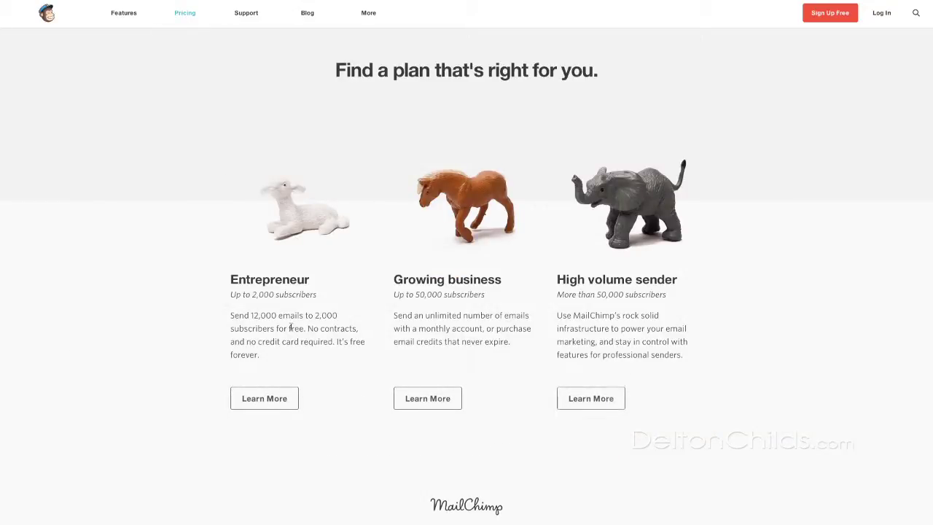
click(273, 406)
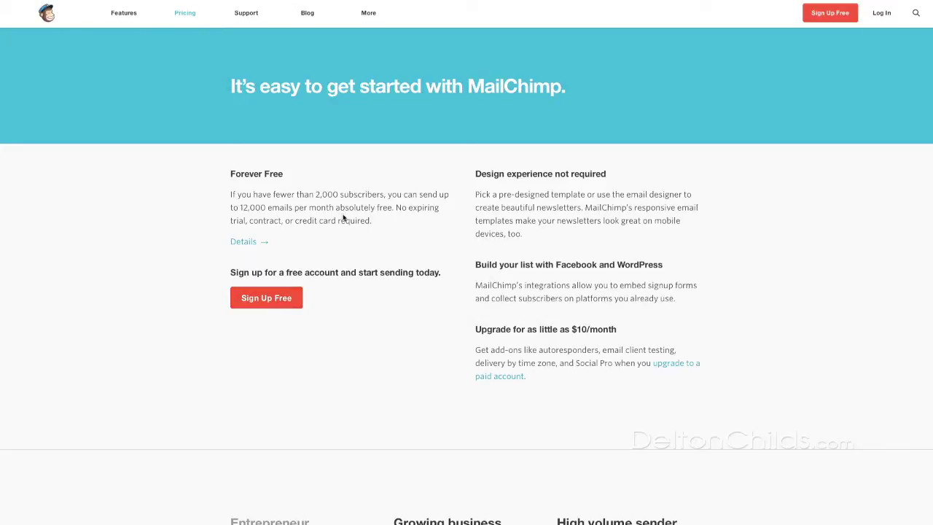
drag(316, 195, 381, 192)
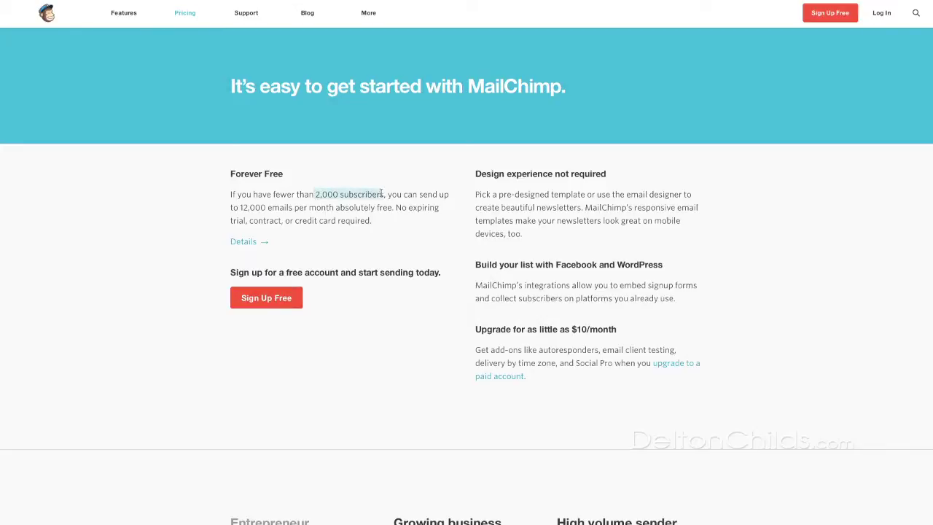
drag(240, 207, 394, 208)
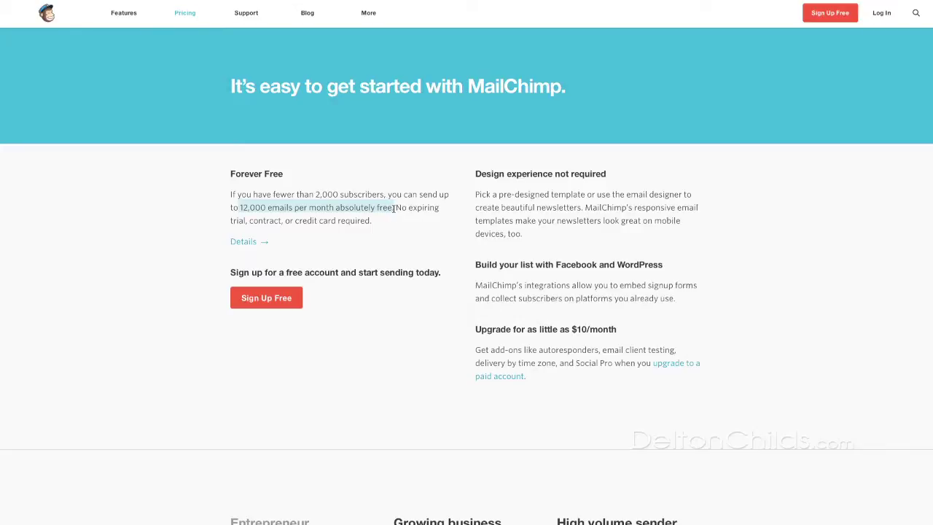
click(392, 253)
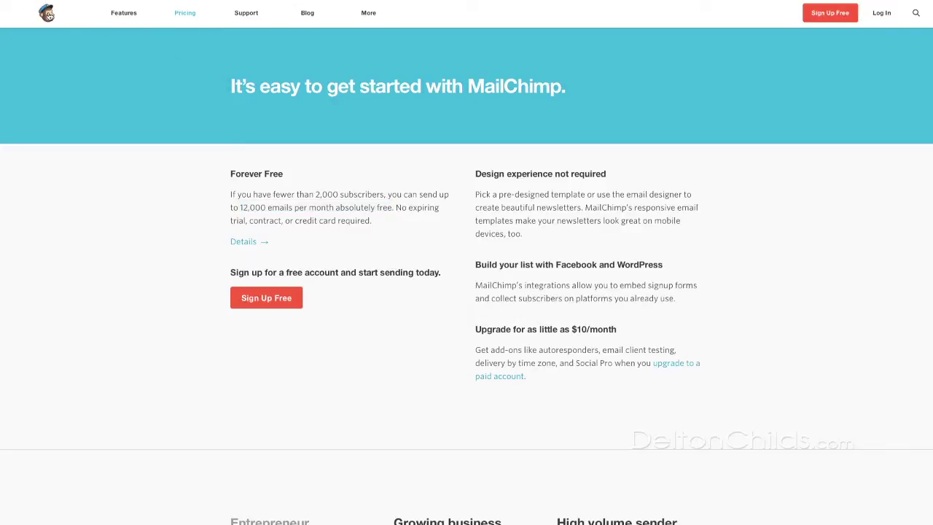
- Scroll the plan page, then highlight the 2,000-subscriber and 12,000-email limits again
scroll(175, 221, down, 3)
scroll(175, 219, down, 1)
scroll(175, 218, down, 3)
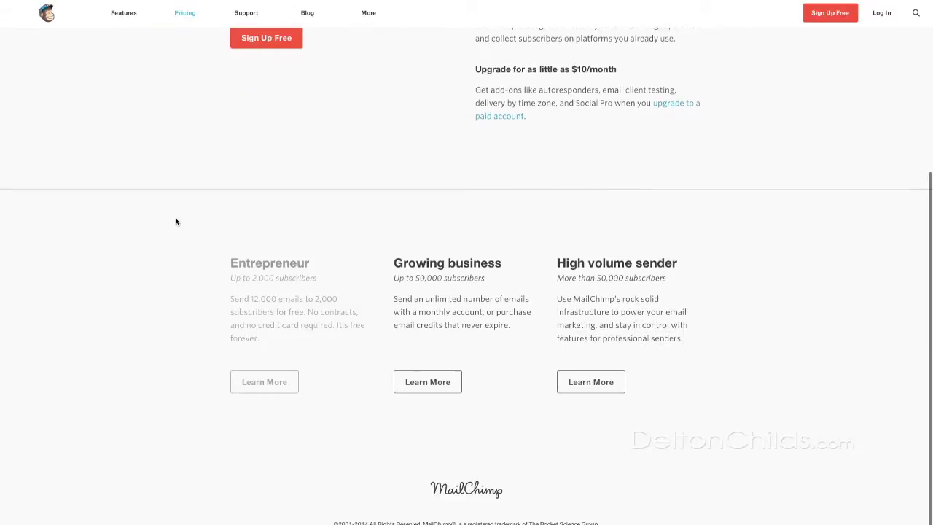
scroll(175, 219, up, 7)
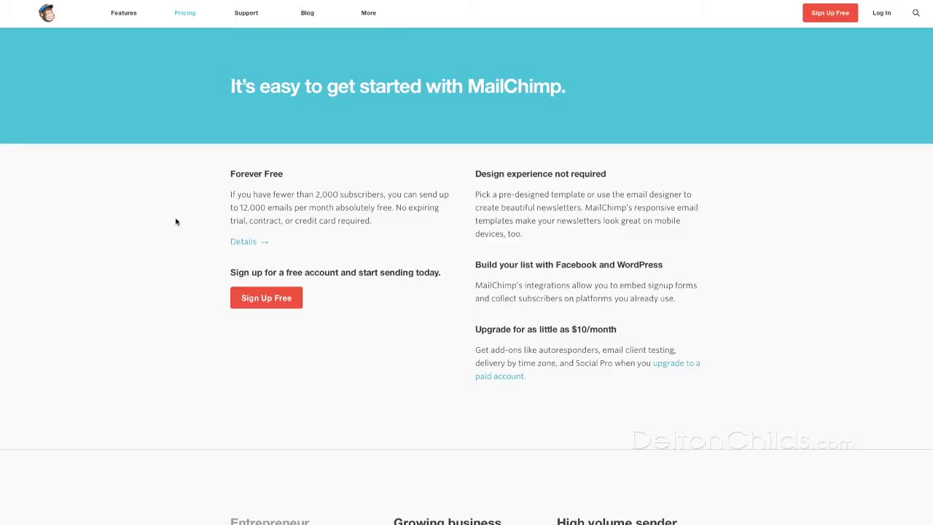
drag(317, 194, 385, 194)
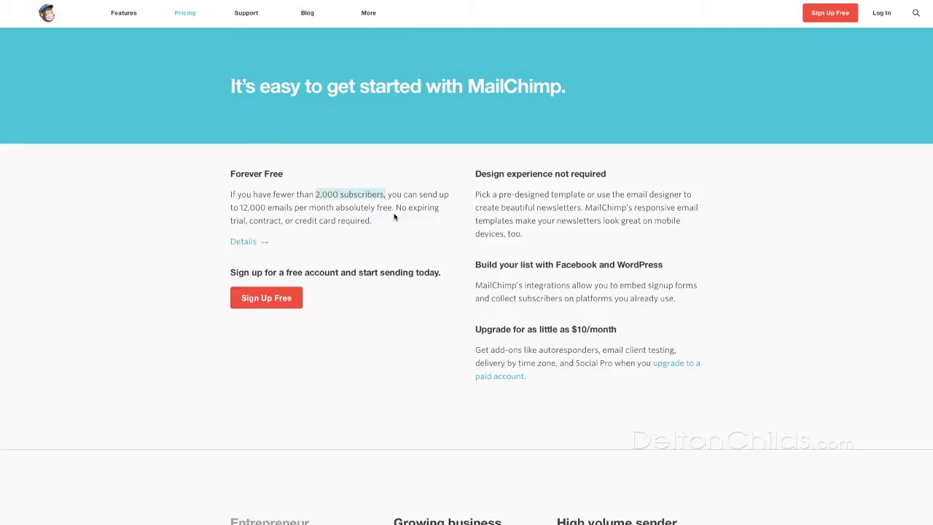
drag(386, 208, 283, 194)
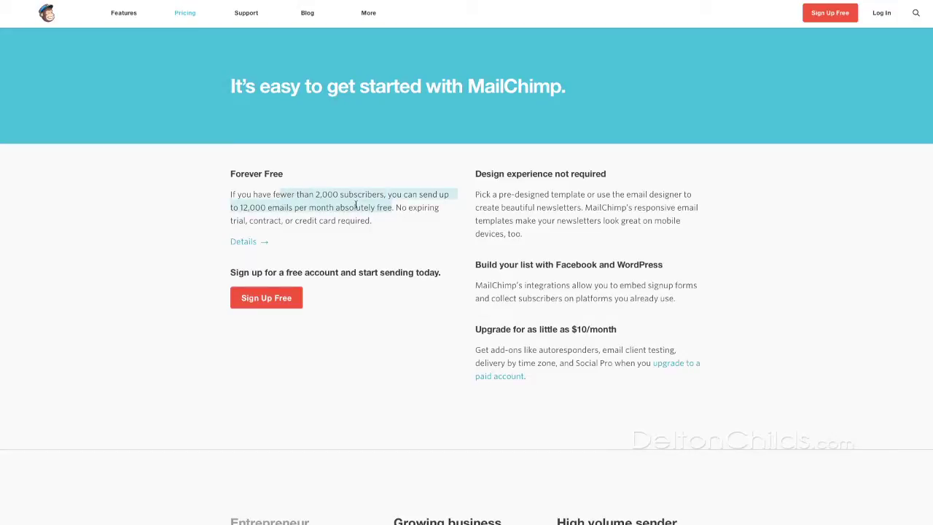
click(369, 220)
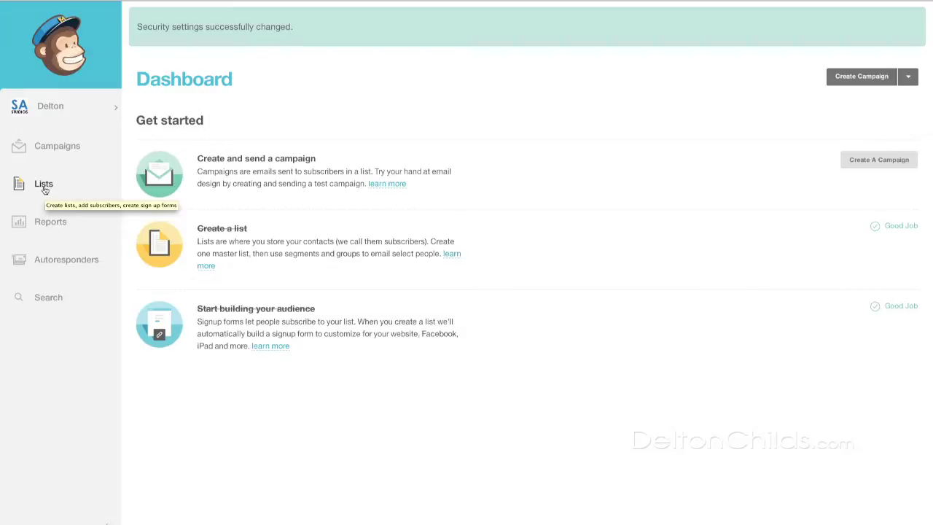
- Go to the Campaigns area of the account from the sidebar
click(61, 150)
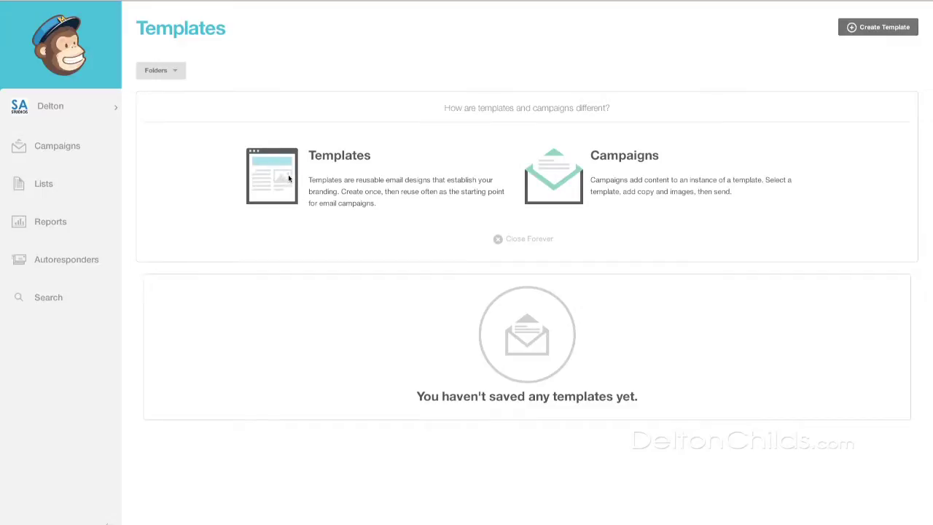
- Start a new template, browse the predesigned themes, and open the category list
click(879, 29)
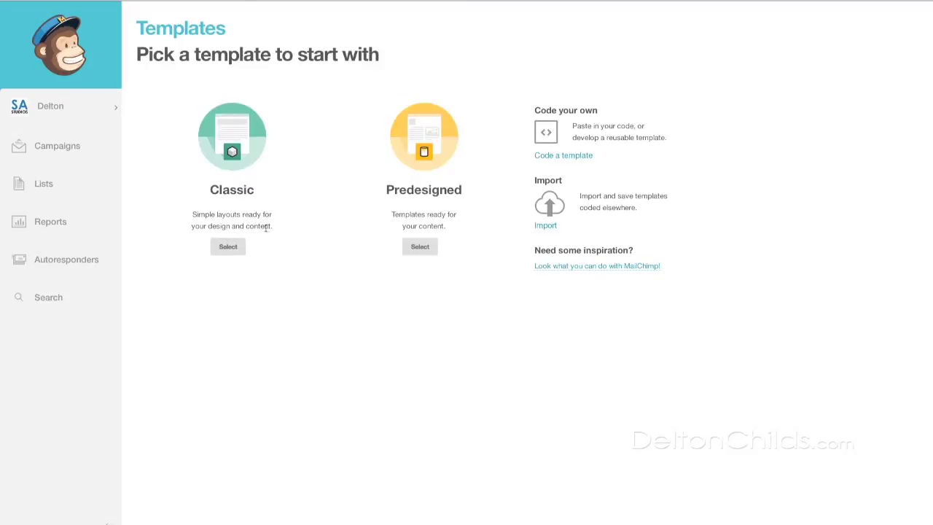
click(413, 247)
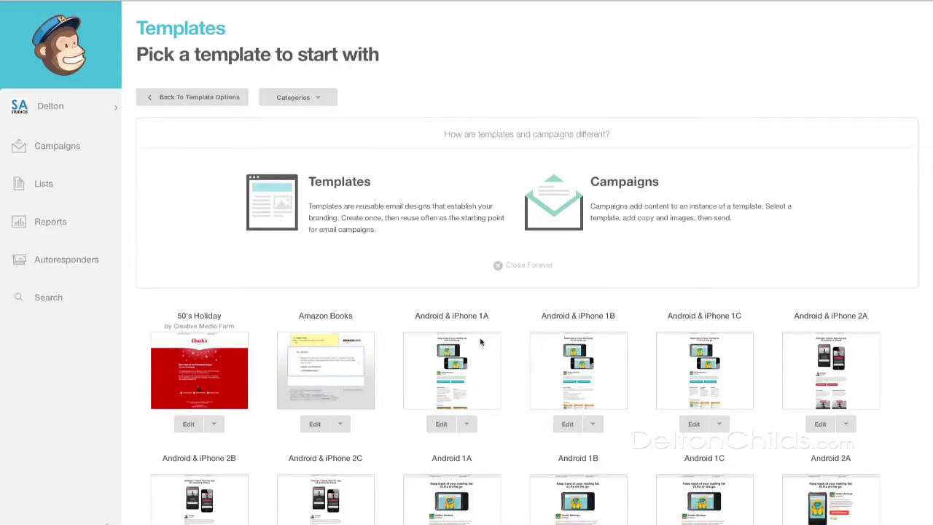
scroll(480, 341, down, 1)
scroll(480, 341, down, 2)
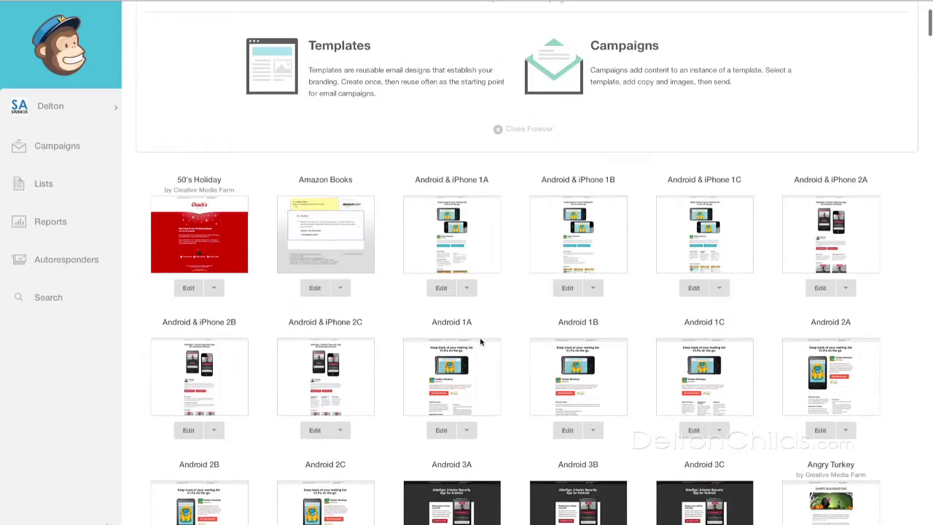
scroll(480, 341, down, 4)
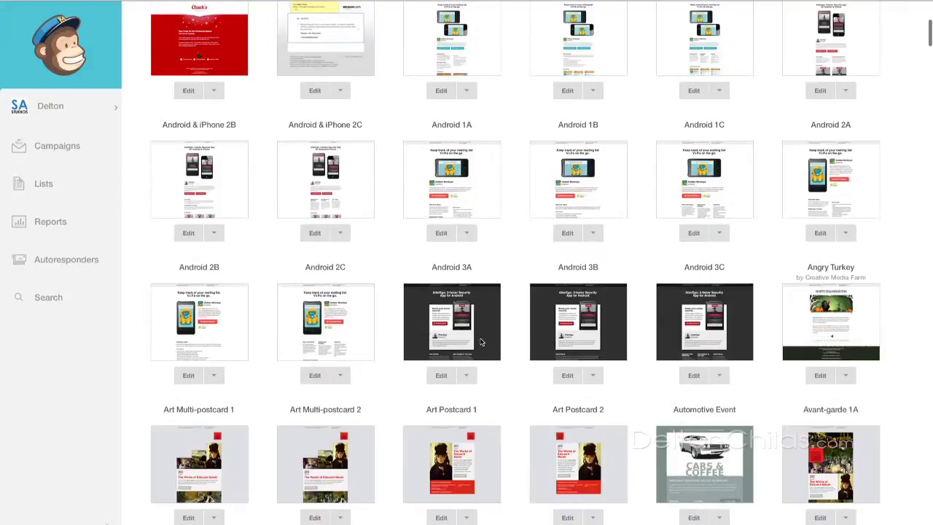
scroll(480, 341, down, 4)
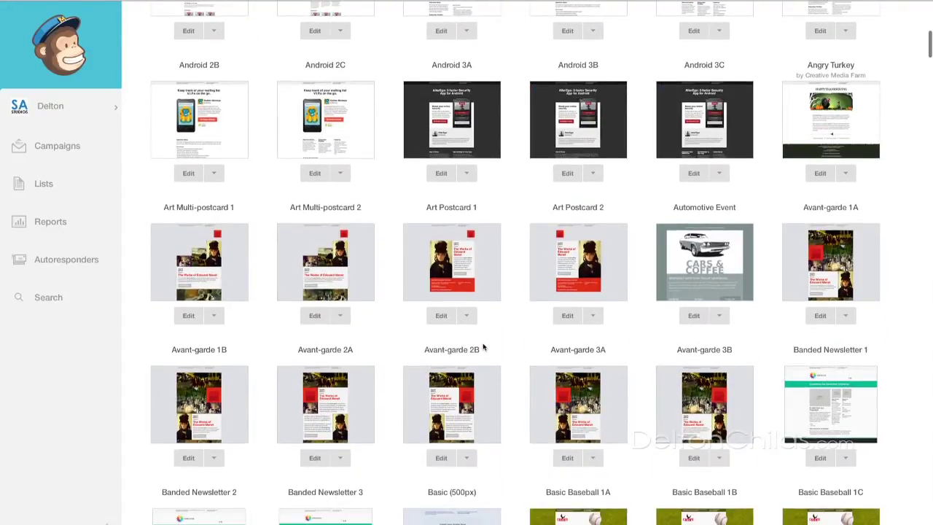
scroll(482, 346, down, 4)
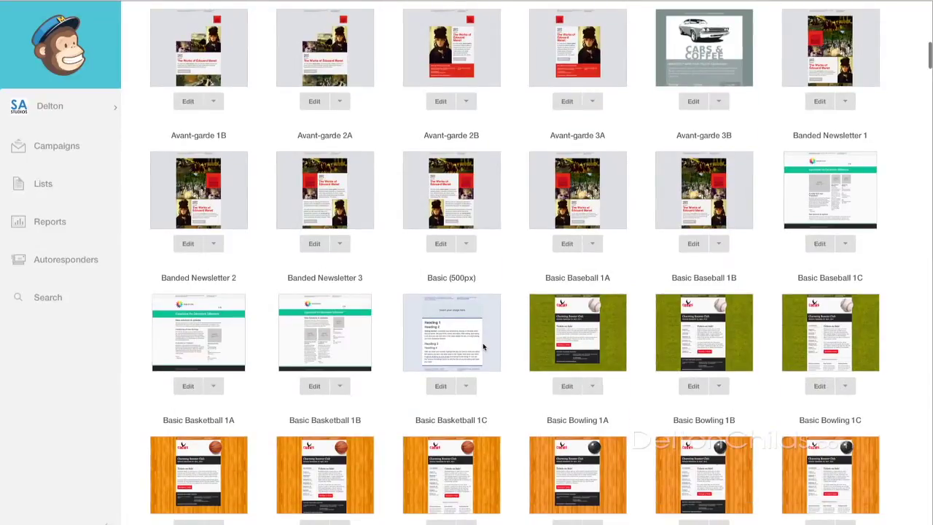
scroll(482, 347, down, 5)
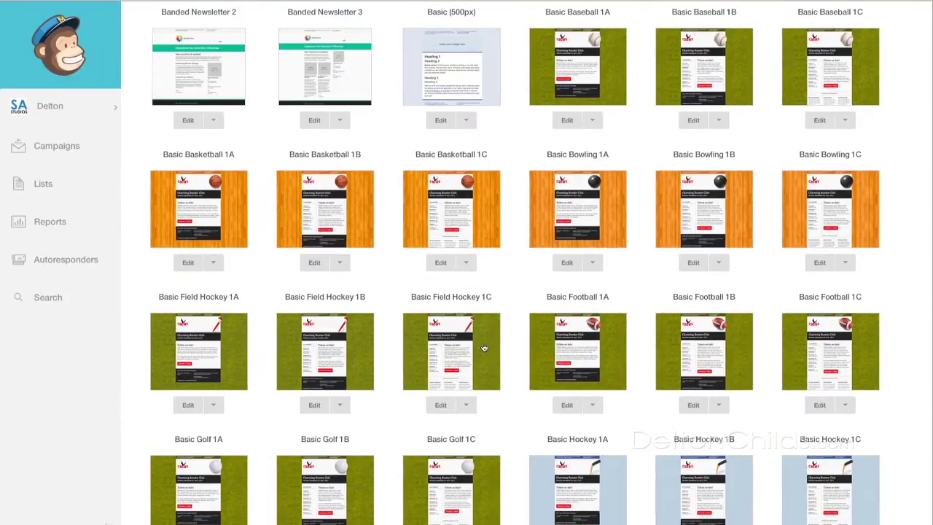
scroll(483, 348, up, 4)
scroll(483, 347, up, 2)
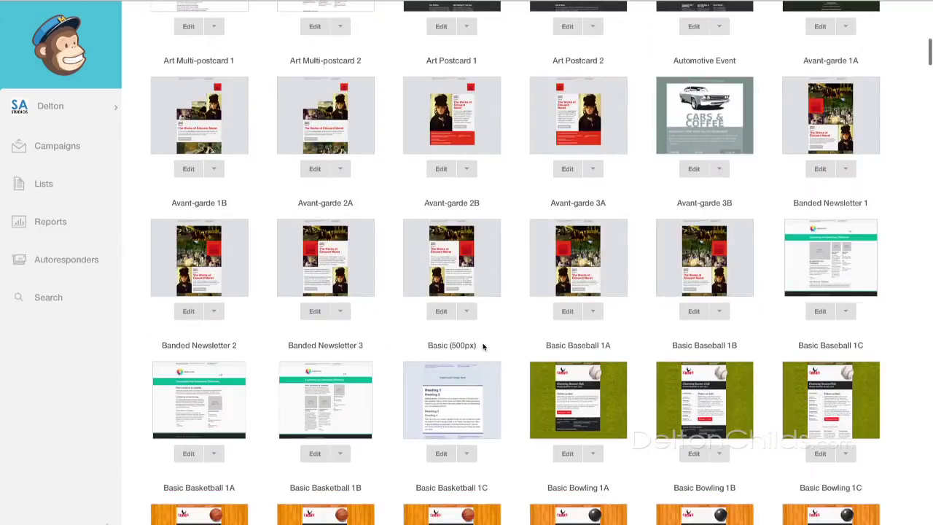
scroll(483, 347, up, 6)
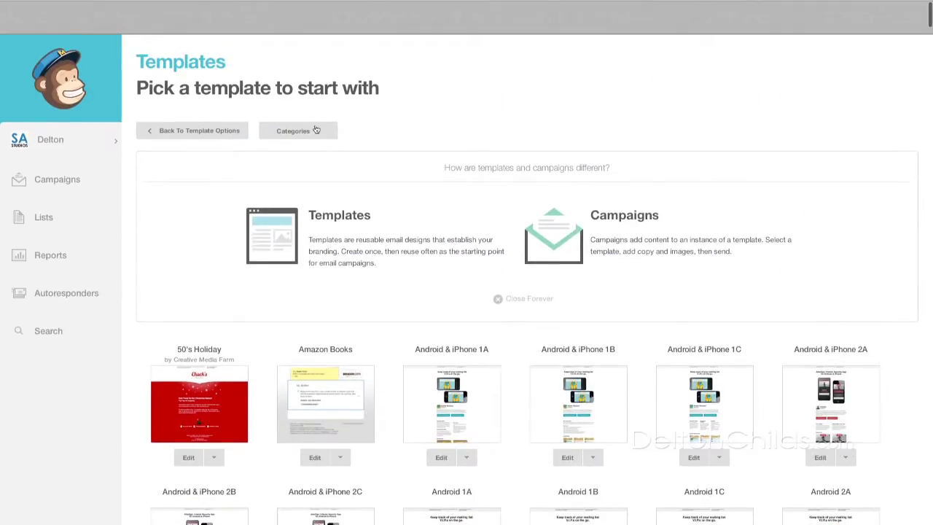
click(312, 98)
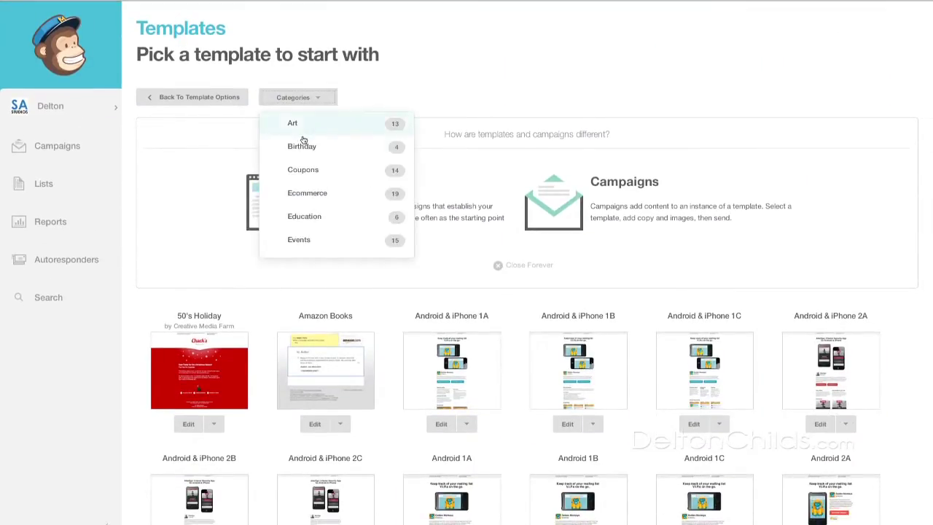
- Filter the template gallery to Ecommerce designs and scroll through them
click(311, 193)
scroll(683, 235, down, 2)
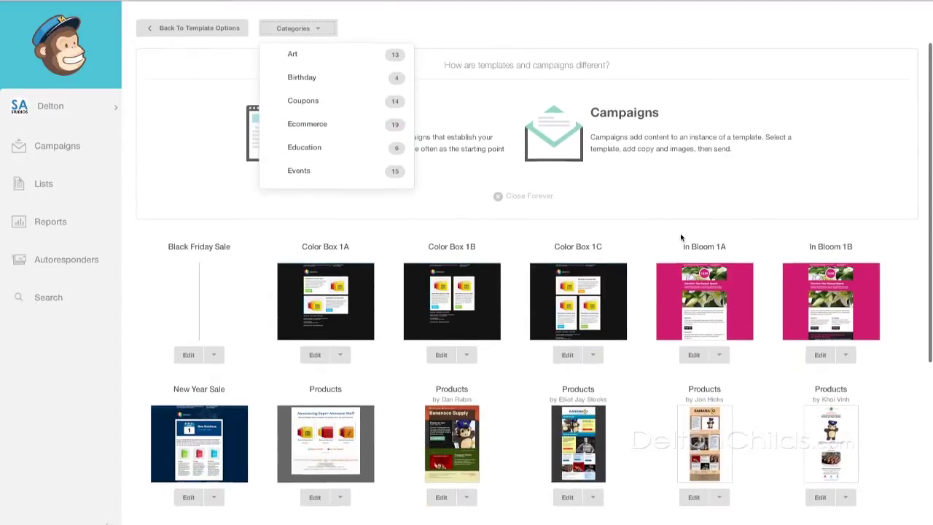
scroll(681, 237, down, 2)
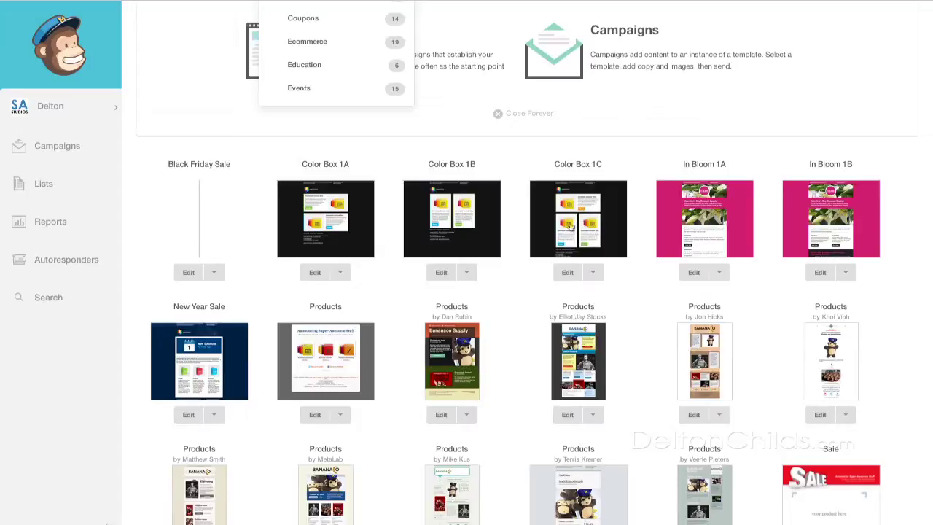
scroll(567, 233, down, 1)
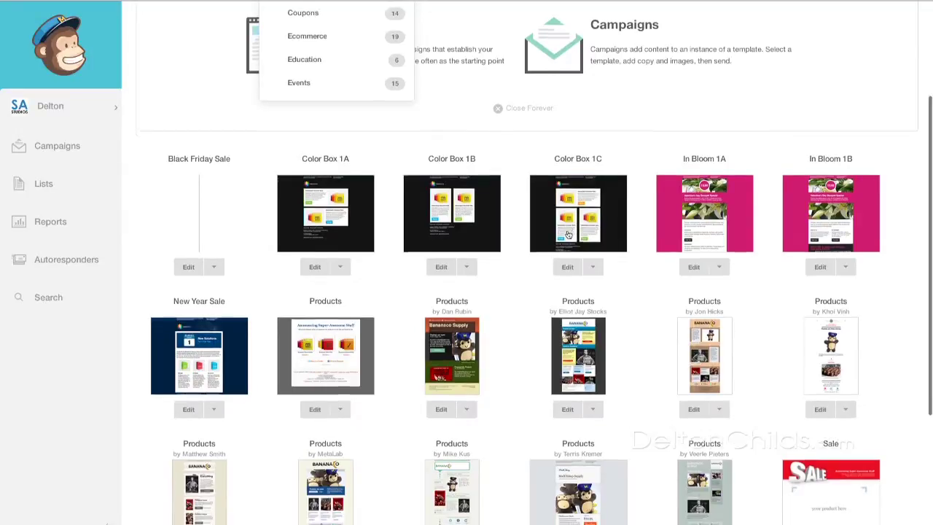
click(648, 274)
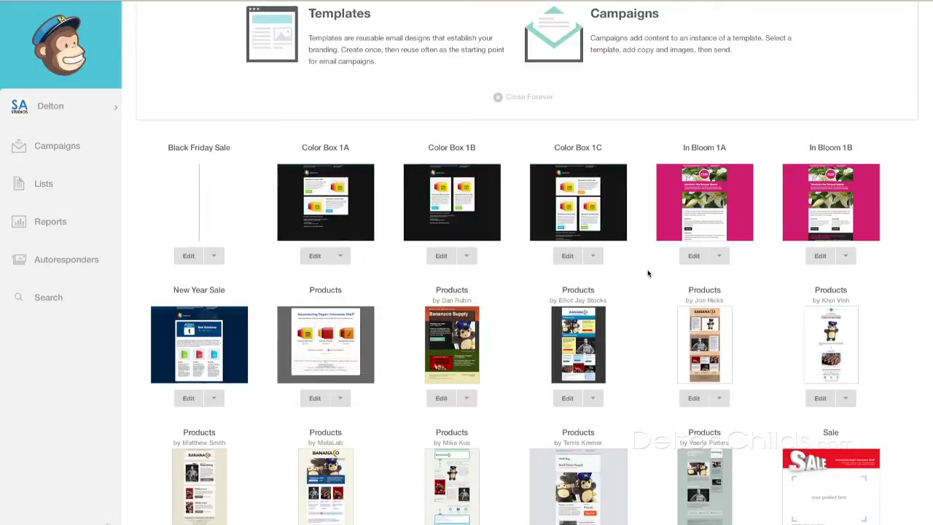
scroll(647, 274, down, 1)
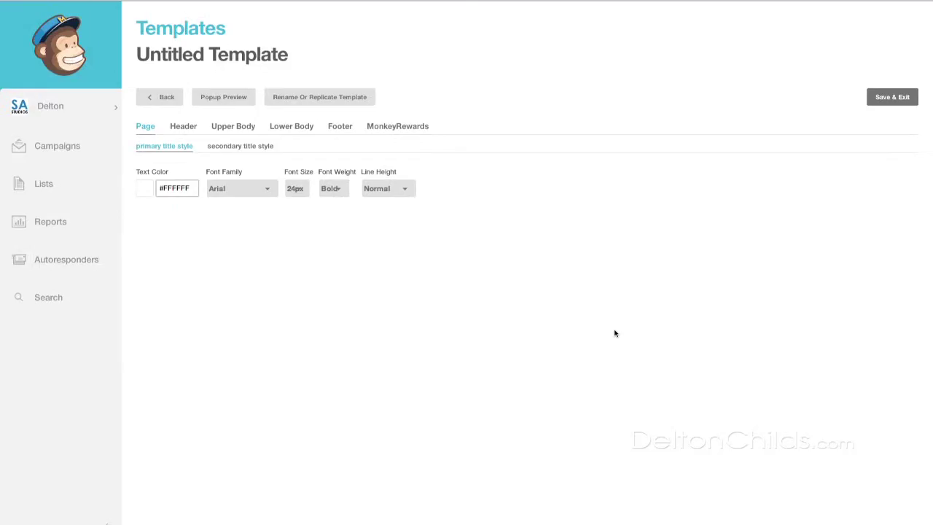
scroll(786, 365, down, 1)
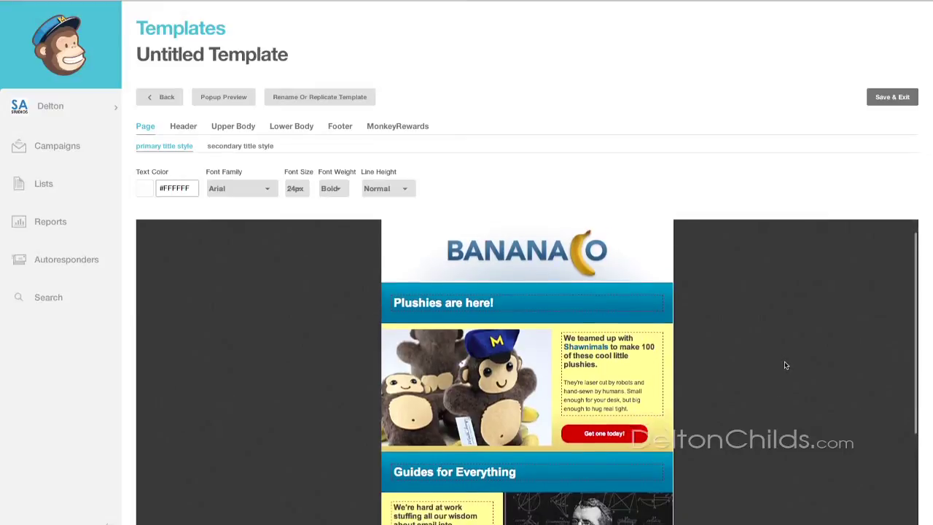
scroll(776, 362, up, 2)
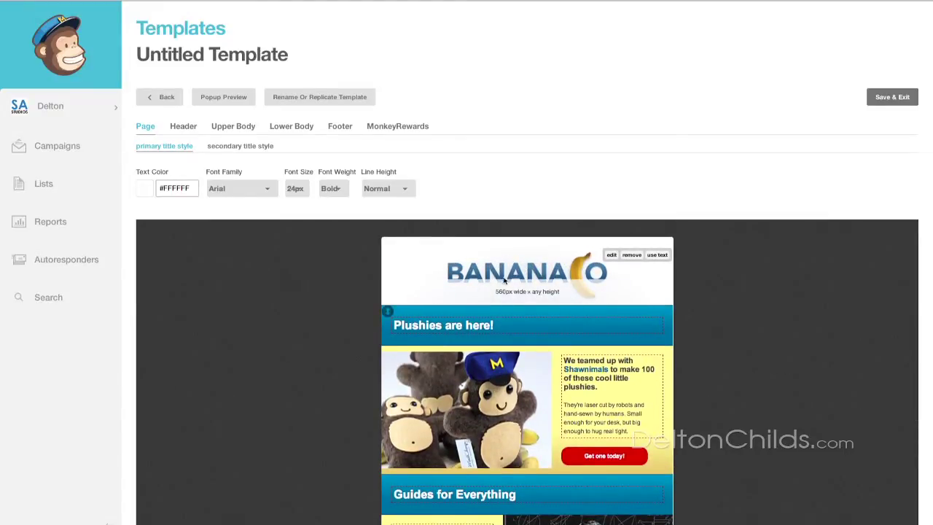
click(636, 273)
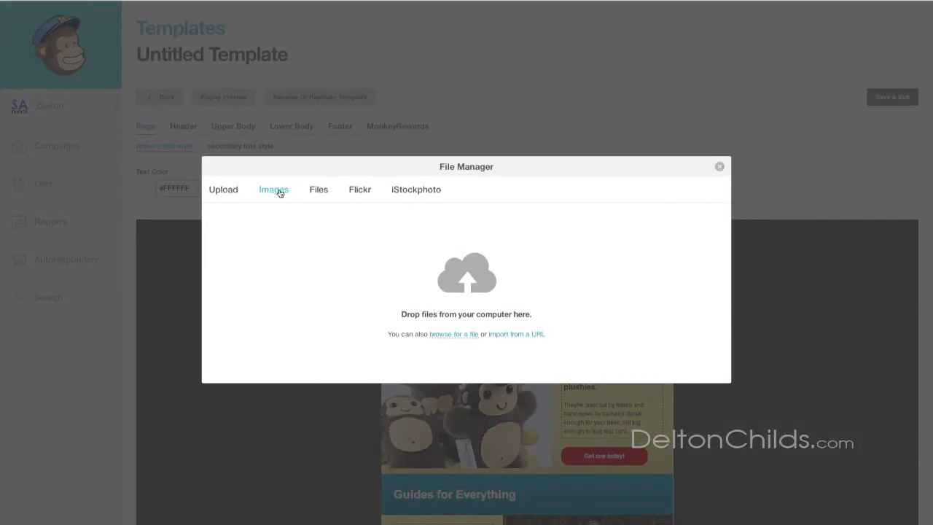
click(719, 166)
scroll(781, 326, down, 1)
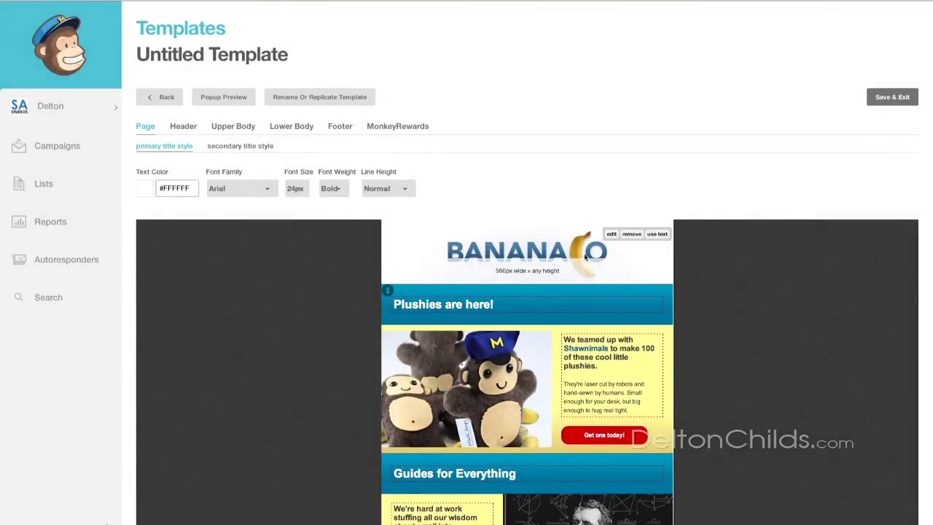
scroll(712, 313, down, 1)
scroll(712, 313, down, 3)
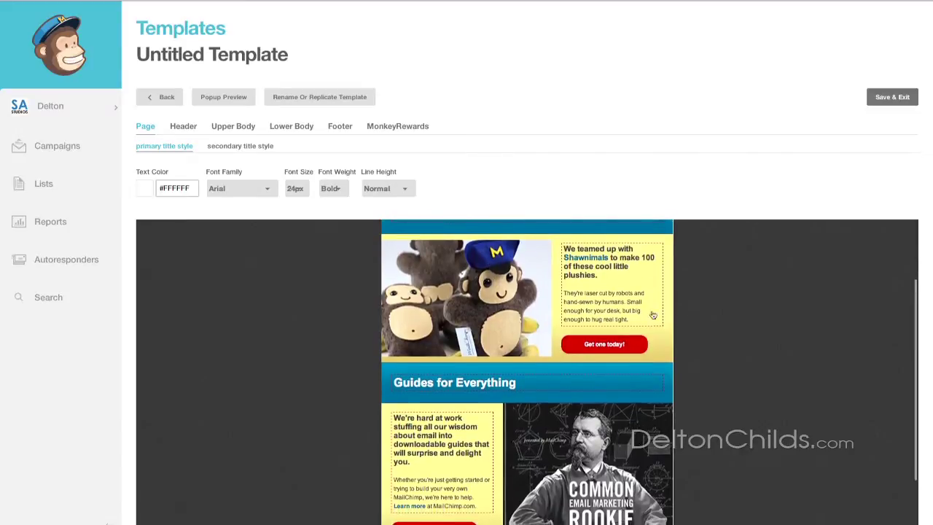
mouse_move(466, 298)
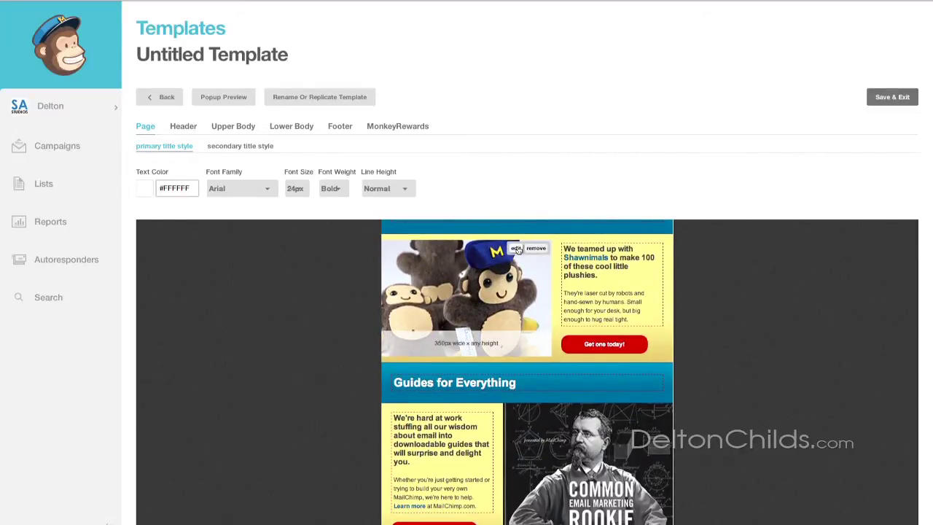
click(516, 249)
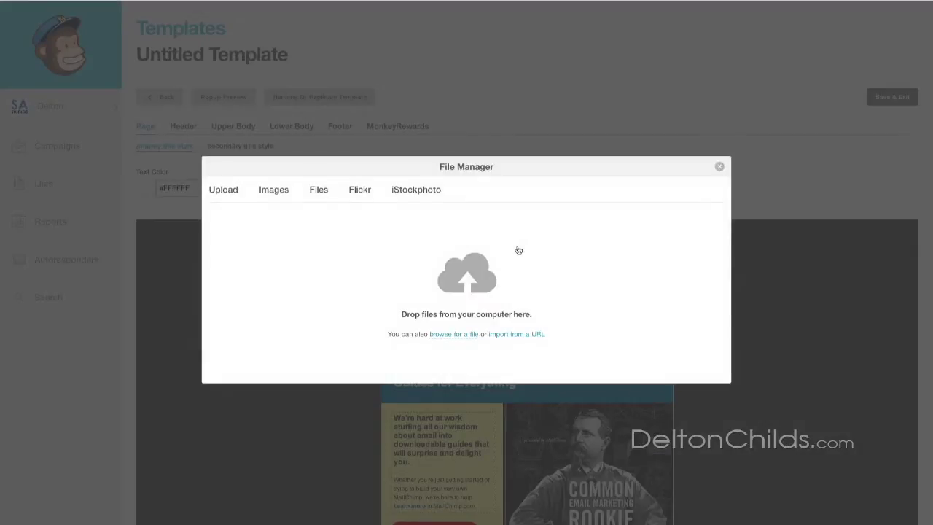
click(274, 191)
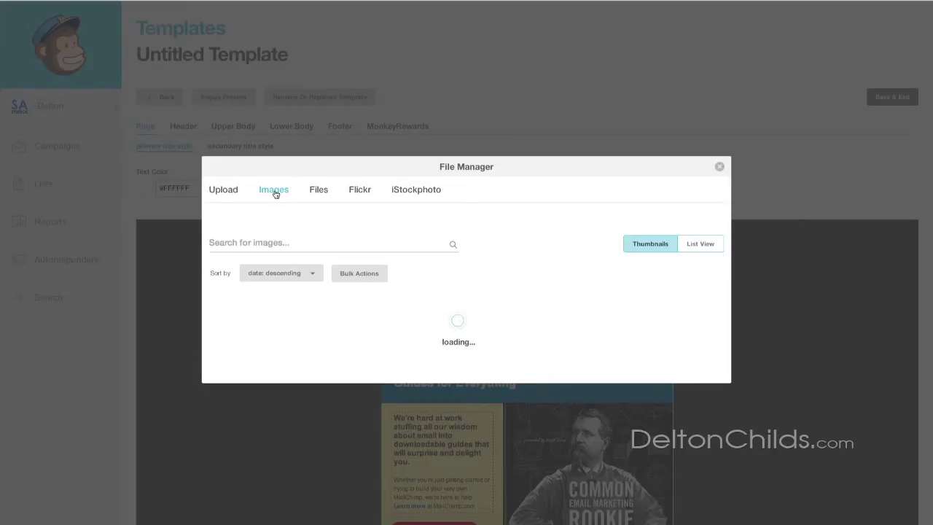
click(229, 192)
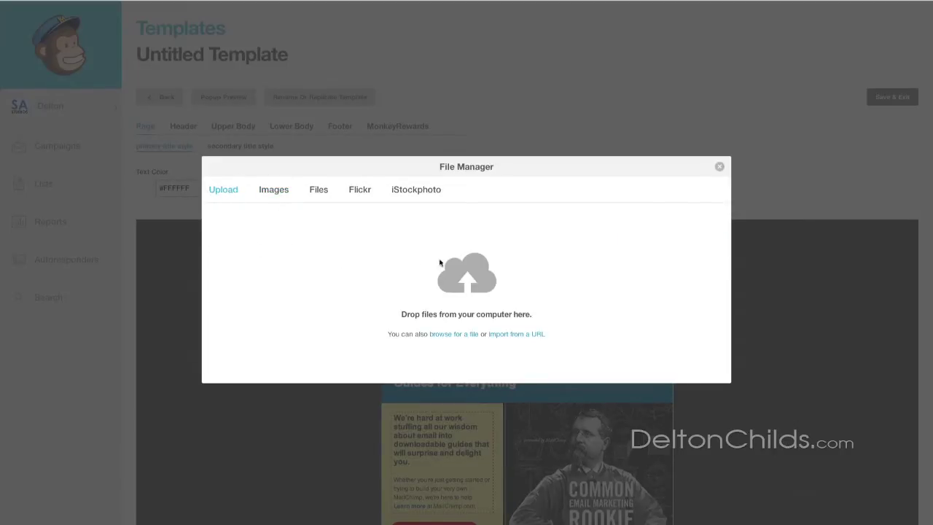
click(720, 167)
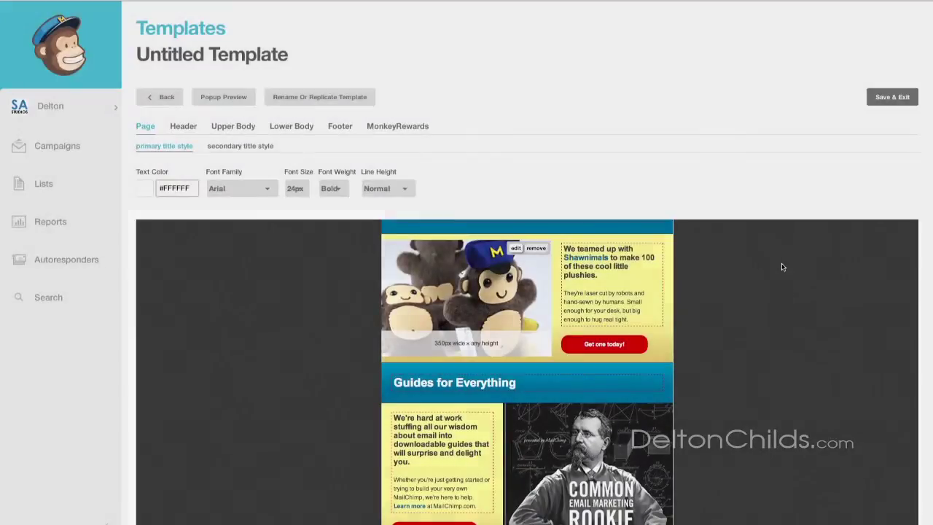
scroll(766, 353, down, 3)
scroll(766, 353, down, 4)
scroll(766, 353, down, 2)
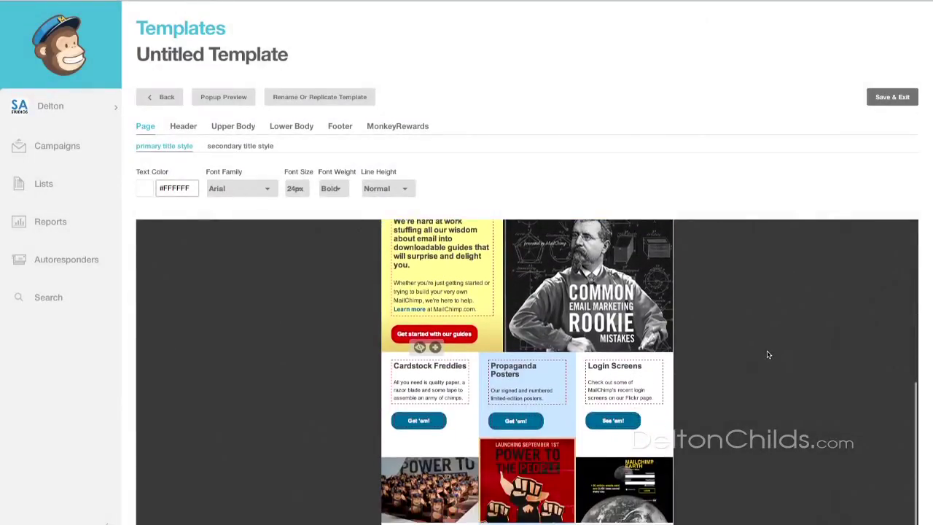
scroll(767, 355, down, 2)
scroll(767, 355, down, 1)
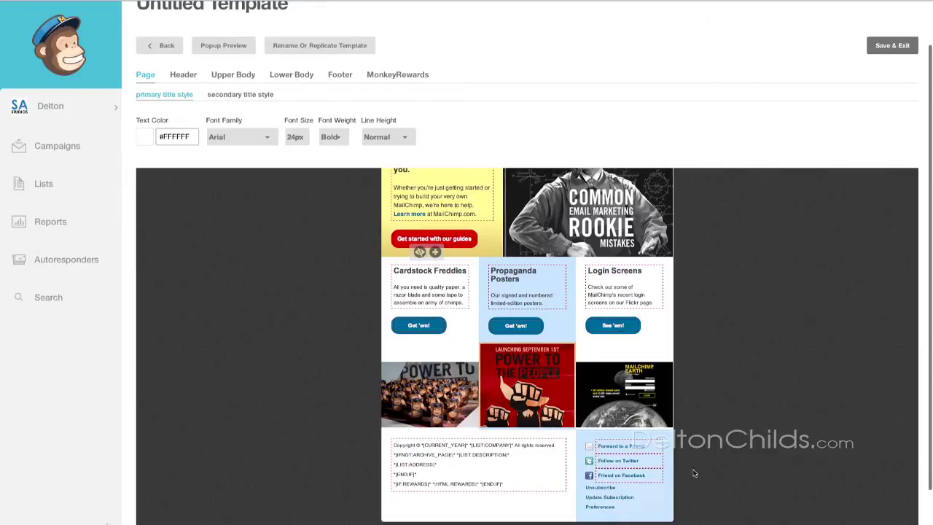
scroll(742, 457, up, 2)
scroll(741, 457, up, 8)
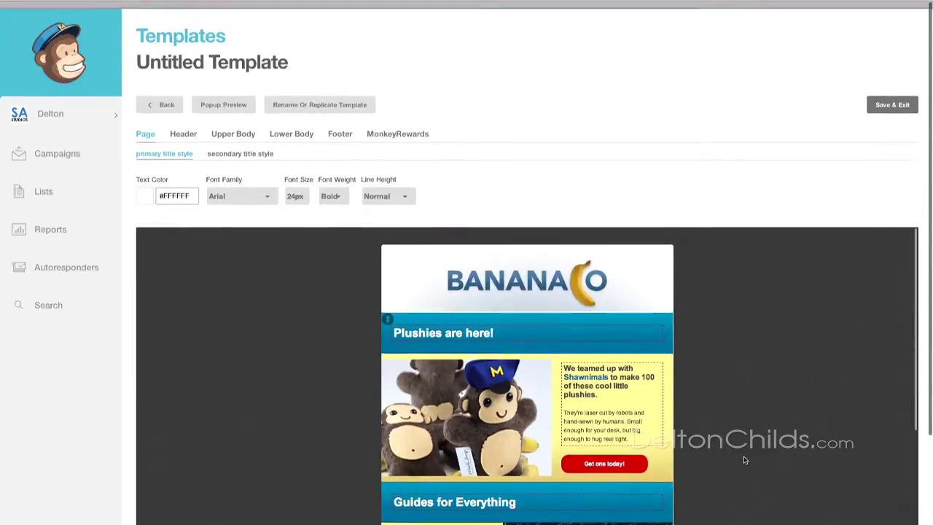